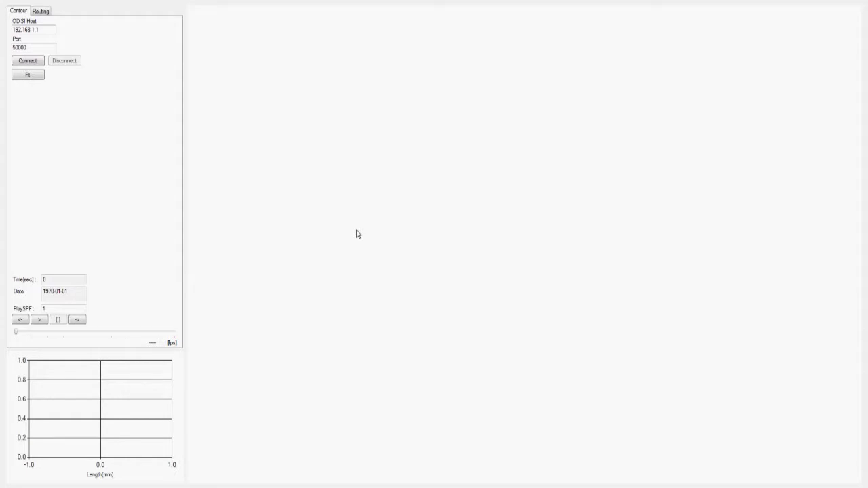
Bring up the viewport context menu and its Stl submenu for loading a model
{"action": "right_click", "coordinate": [357, 234]}
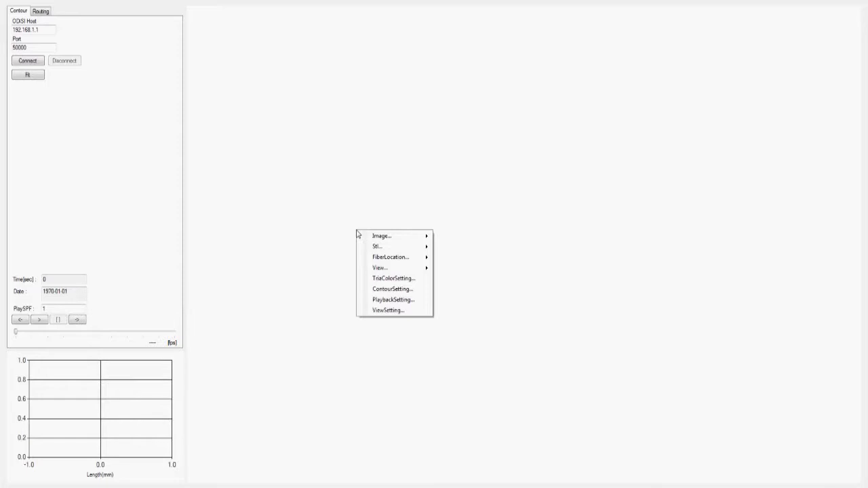
{"action": "mouse_move", "coordinate": [412, 236]}
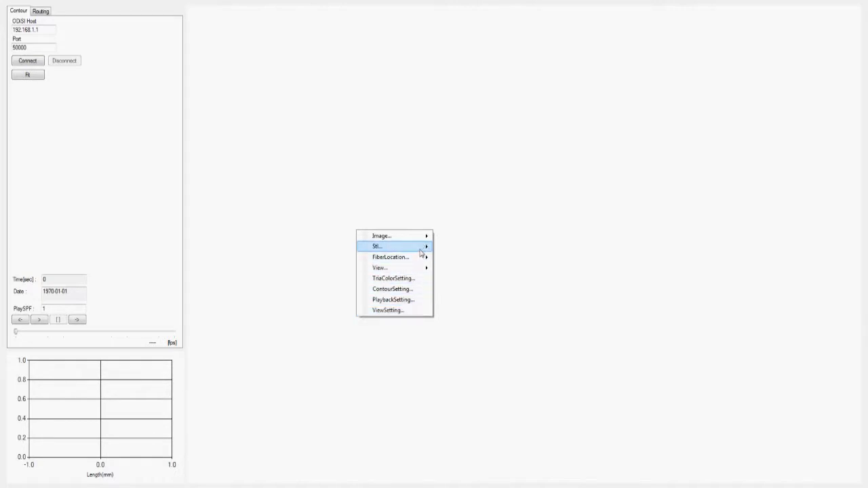
Load Fender CAD Model.STL into the empty 3D view
{"action": "left_click", "coordinate": [444, 248]}
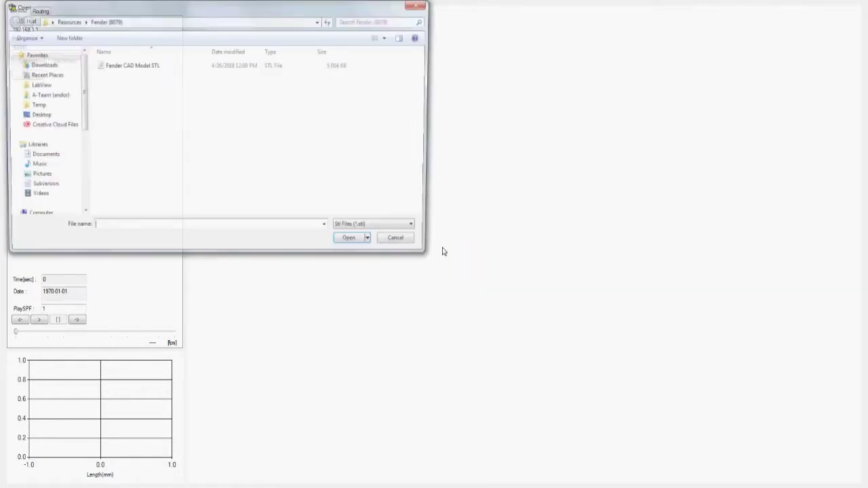
{"action": "left_click", "coordinate": [319, 70]}
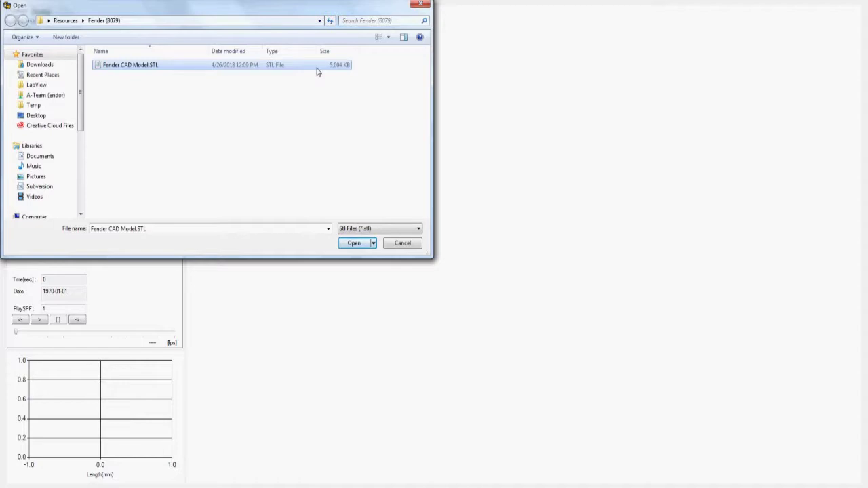
{"action": "left_click", "coordinate": [360, 243]}
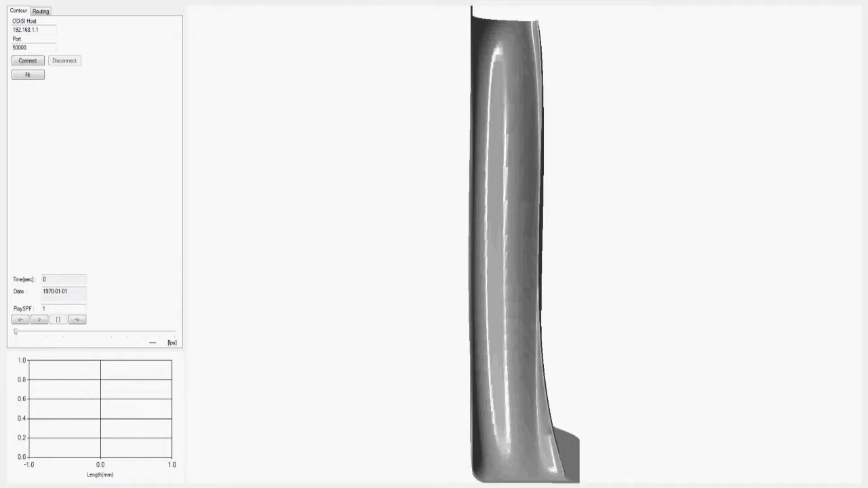
Zoom out, rotate and centre the fender to show its curved inner channel
{"action": "scroll", "coordinate": [625, 228], "scroll_direction": "down", "scroll_amount": 3}
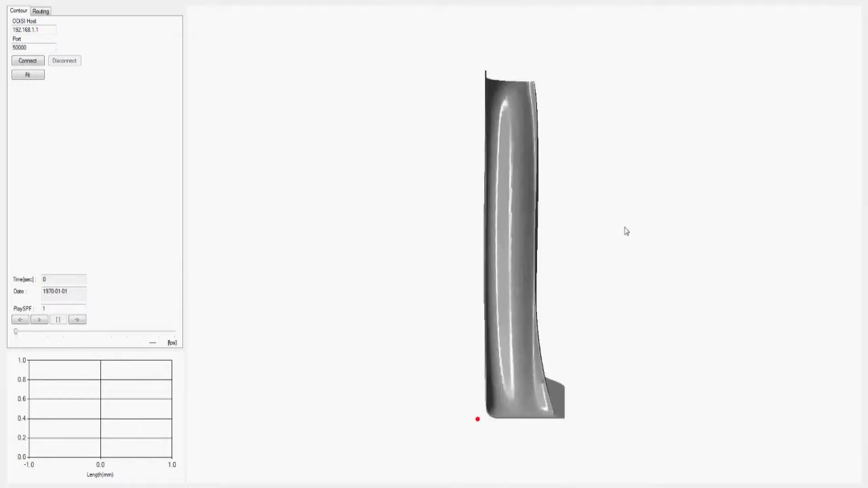
{"action": "scroll", "coordinate": [625, 232], "scroll_direction": "down", "scroll_amount": 2}
{"action": "left_click_drag", "start_coordinate": [663, 299], "coordinate": [558, 290]}
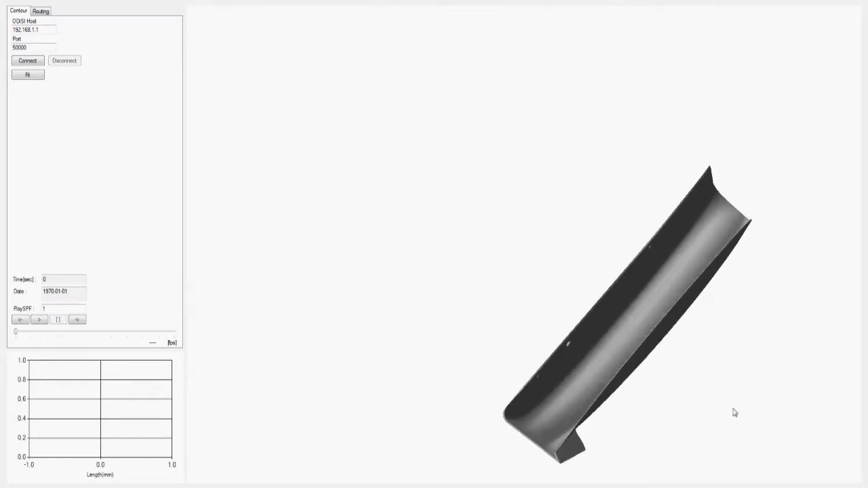
{"action": "mouse_move", "coordinate": [738, 403]}
{"action": "middle_mouse_down"}
{"action": "mouse_move", "coordinate": [576, 359]}
{"action": "mouse_move", "coordinate": [587, 337]}
{"action": "mouse_move", "coordinate": [677, 333]}
{"action": "mouse_move", "coordinate": [638, 331]}
{"action": "middle_mouse_up"}
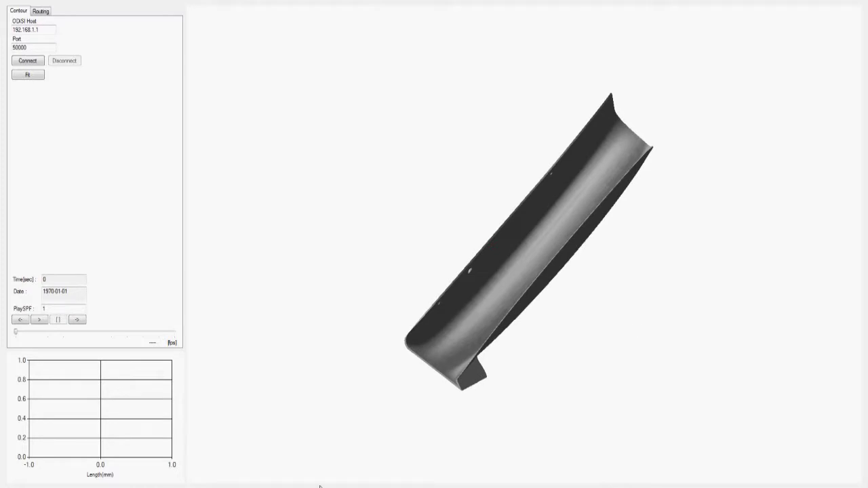
Switch the left panel to the Routing page for channel 1
{"action": "left_click", "coordinate": [42, 11]}
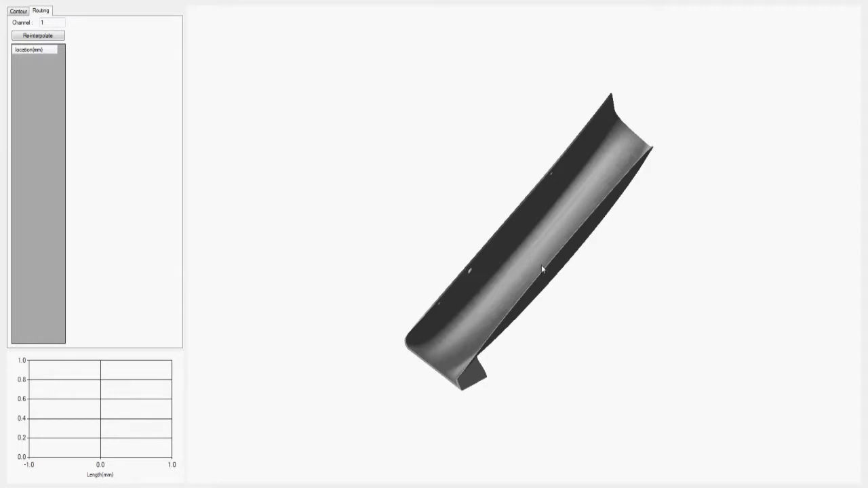
Change the contour thickness from 0.1 to 2.0 in the contour settings
{"action": "right_click", "coordinate": [596, 287]}
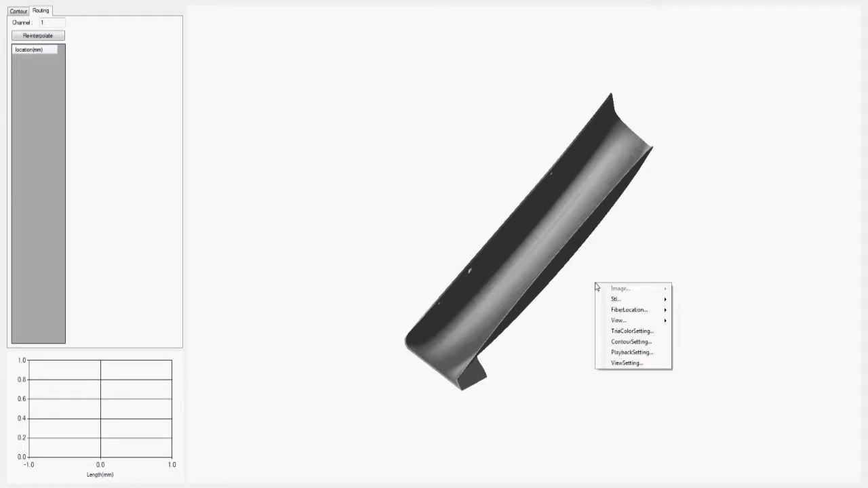
{"action": "left_click", "coordinate": [631, 342]}
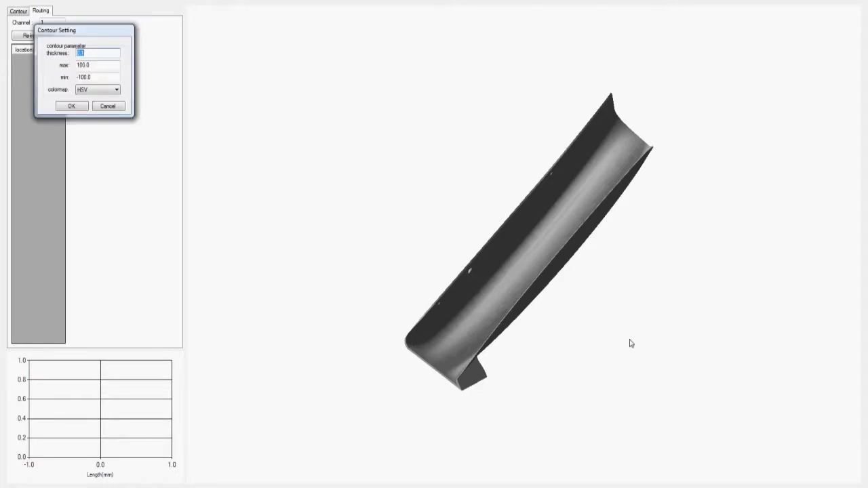
{"action": "left_click", "coordinate": [108, 54]}
{"action": "left_click_drag", "start_coordinate": [86, 54], "coordinate": [66, 58]}
{"action": "type", "text": "2.0"}
{"action": "left_click", "coordinate": [70, 110]}
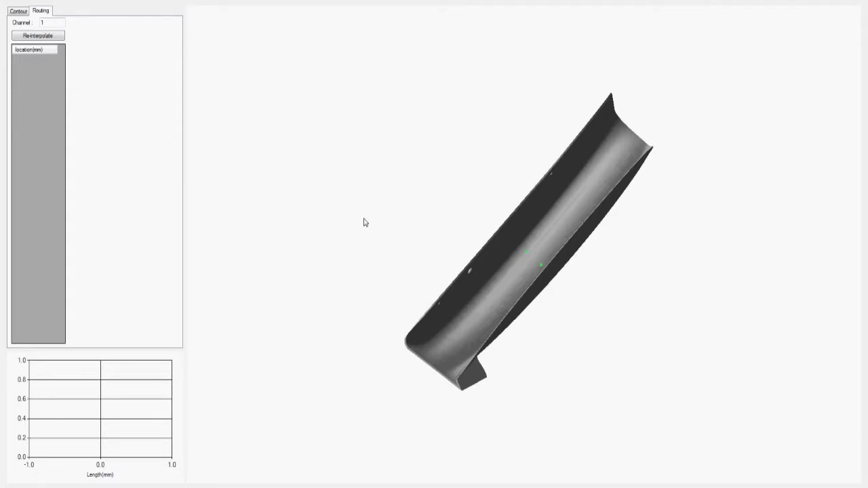
Zoom in and join two green points into a straight fibre segment
{"action": "scroll", "coordinate": [588, 273], "scroll_direction": "up", "scroll_amount": 6}
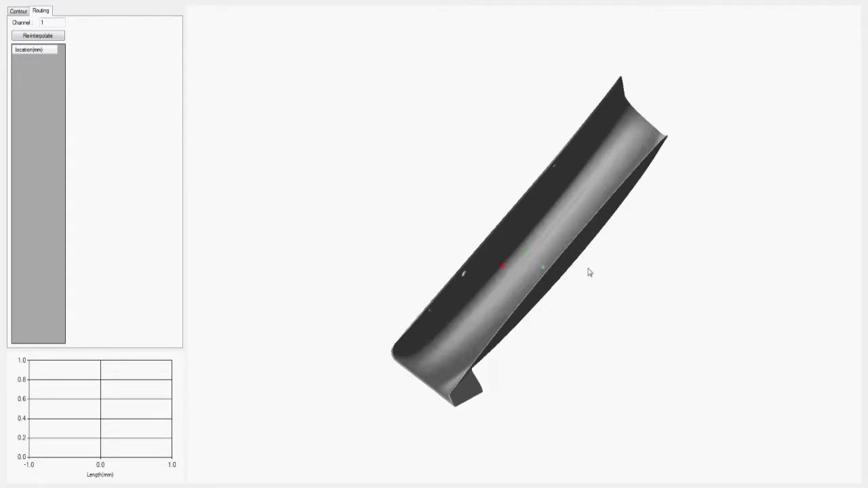
{"action": "scroll", "coordinate": [625, 329], "scroll_direction": "up", "scroll_amount": 4}
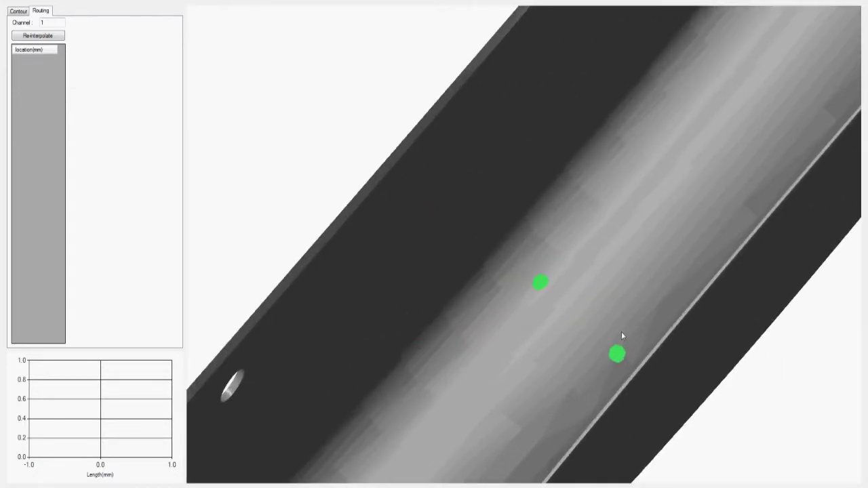
{"action": "left_click", "coordinate": [541, 285]}
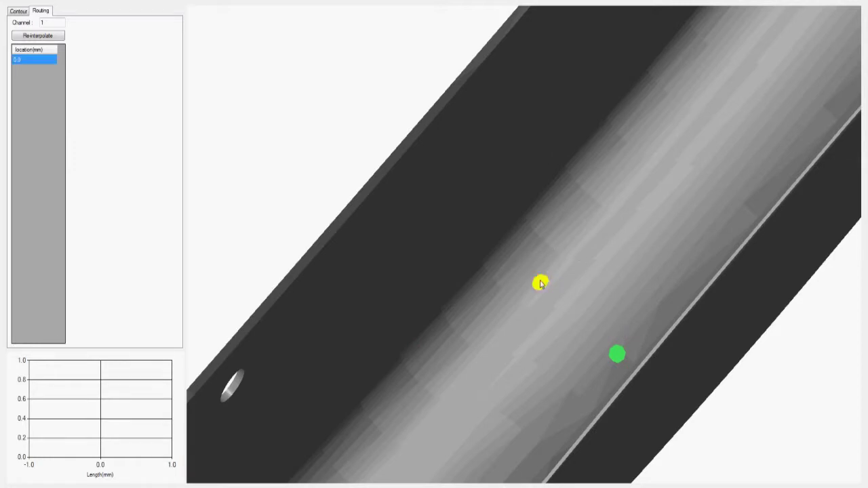
{"action": "left_click", "coordinate": [620, 354]}
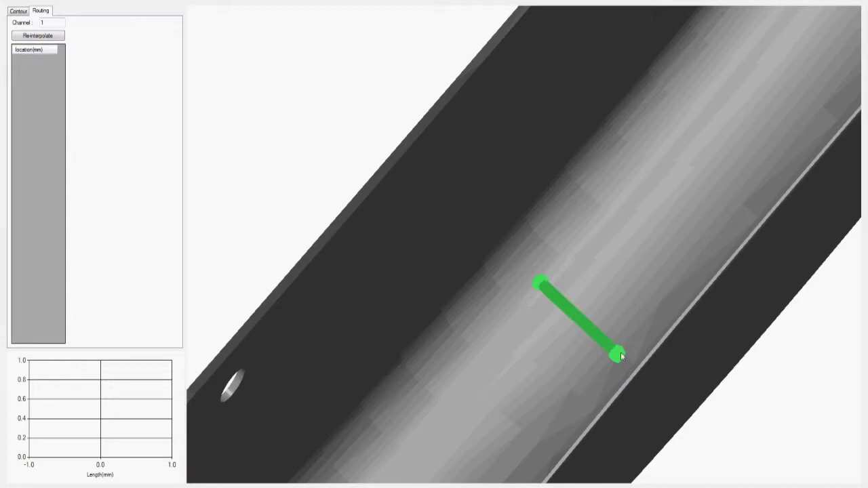
Add fibre points and connect them into a three-segment zigzag route
{"action": "left_click", "coordinate": [653, 308]}
{"action": "left_click", "coordinate": [667, 254]}
{"action": "left_click", "coordinate": [616, 196]}
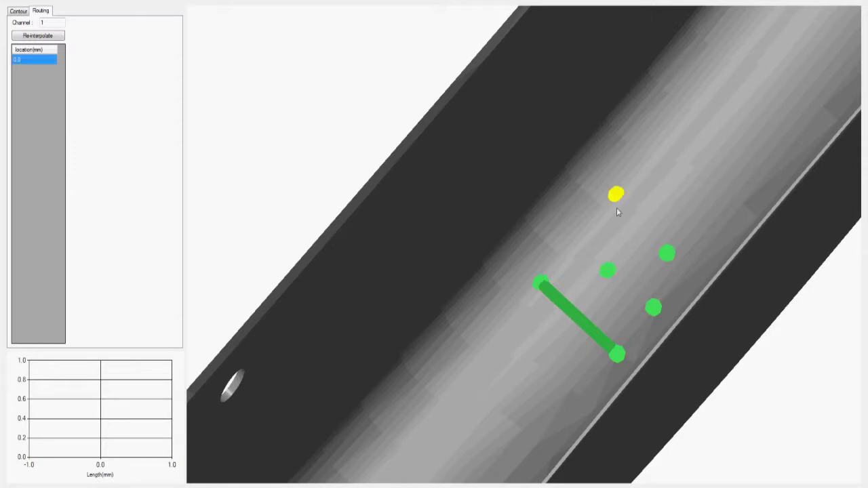
{"action": "left_click", "coordinate": [608, 271]}
{"action": "left_click", "coordinate": [667, 254]}
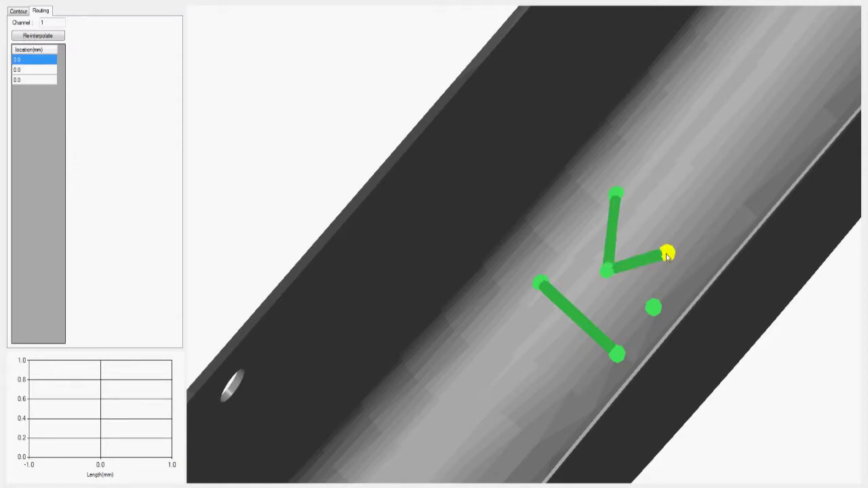
{"action": "left_click", "coordinate": [654, 310]}
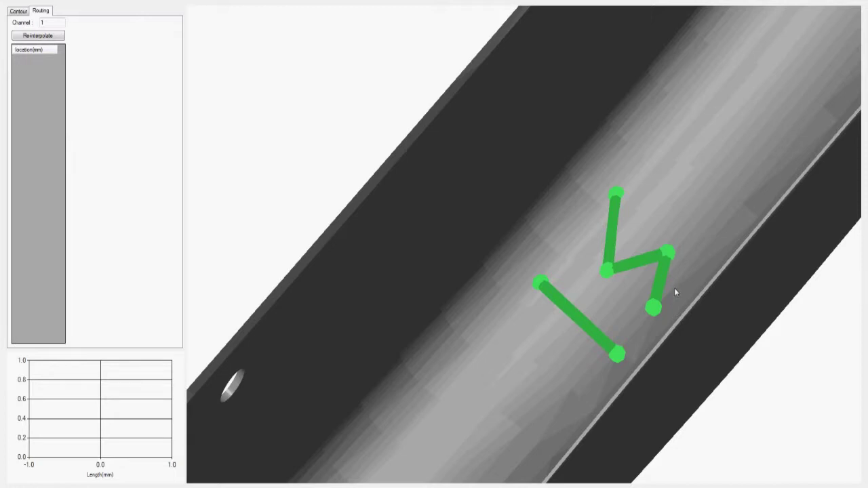
Reposition a zigzag corner point, moving it higher and then lower on the fender
{"action": "left_click", "coordinate": [607, 272]}
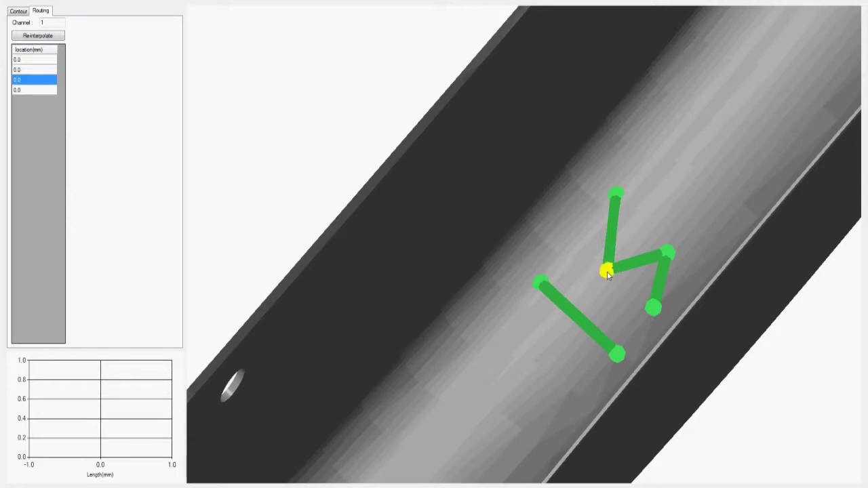
{"action": "left_click", "coordinate": [662, 216]}
{"action": "left_click", "coordinate": [663, 216]}
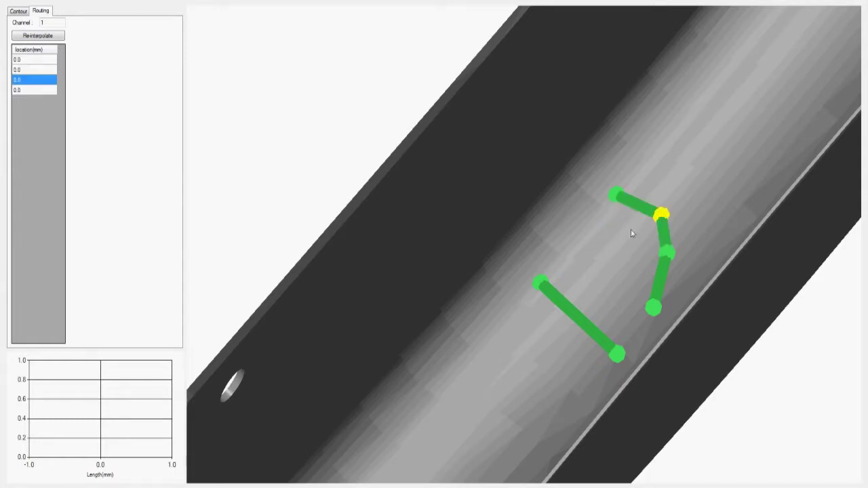
{"action": "left_click", "coordinate": [602, 253]}
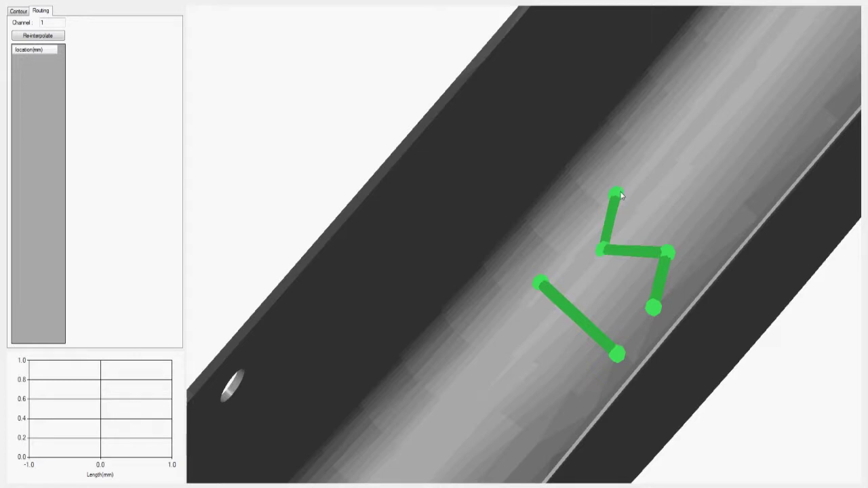
Delete the extra fibre points and segments, leaving a single green segment
{"action": "right_click", "coordinate": [618, 195]}
{"action": "right_click", "coordinate": [605, 247]}
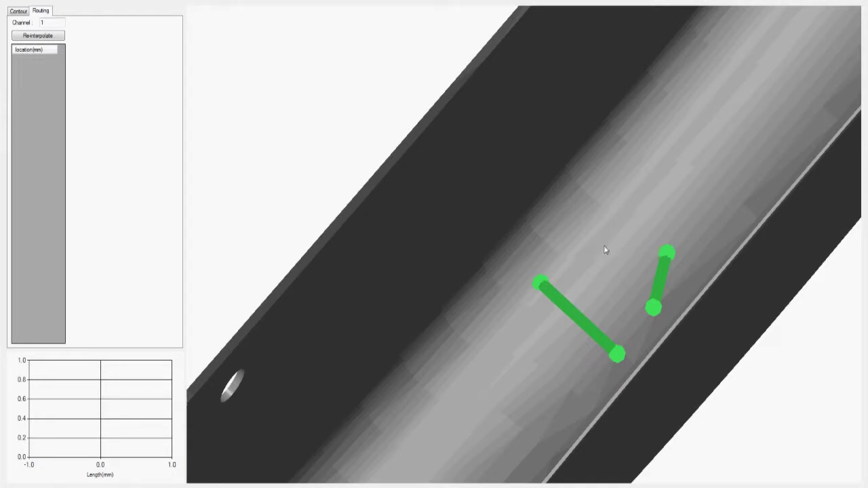
{"action": "right_click", "coordinate": [659, 273]}
{"action": "right_click", "coordinate": [669, 253]}
{"action": "right_click", "coordinate": [653, 305]}
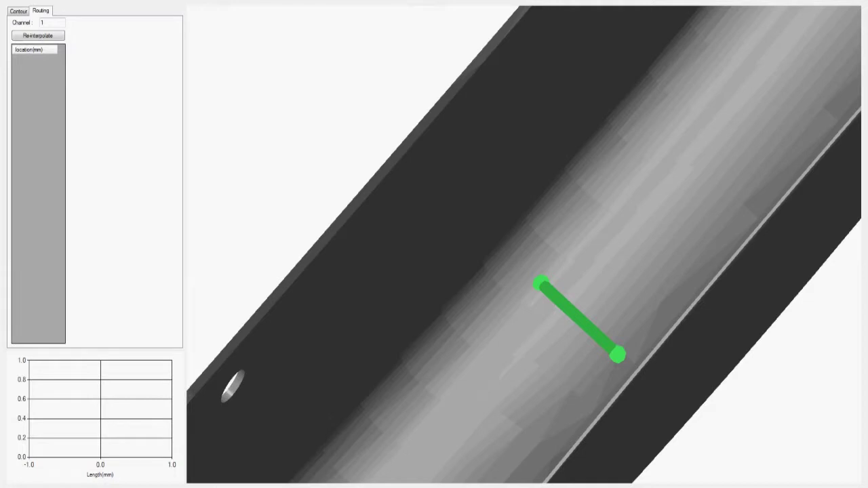
{"action": "left_click", "coordinate": [541, 285]}
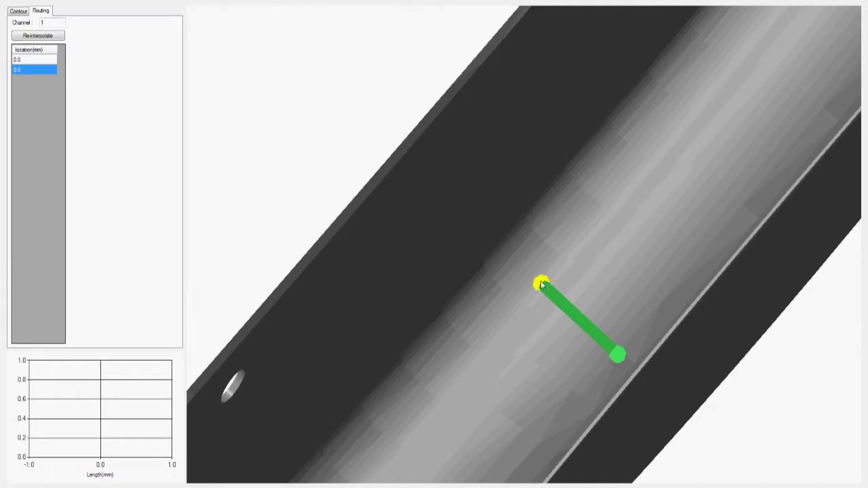
Set the segment's endpoint locations to 5000 mm and 4000 mm
{"action": "type", "text": "5000"}
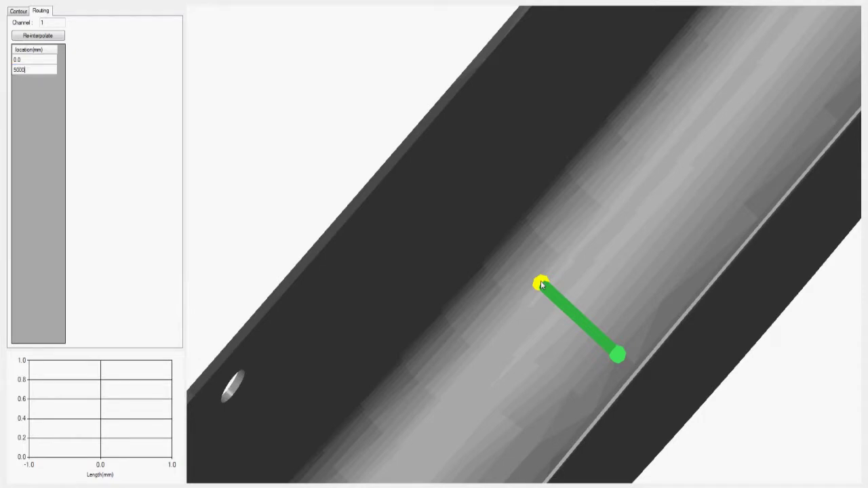
{"action": "key", "text": "Return"}
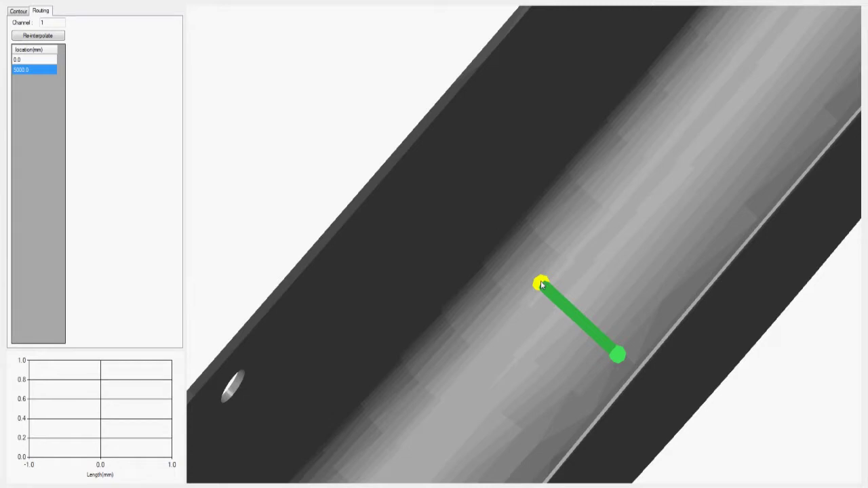
{"action": "key", "text": "Up"}
{"action": "type", "text": "4000"}
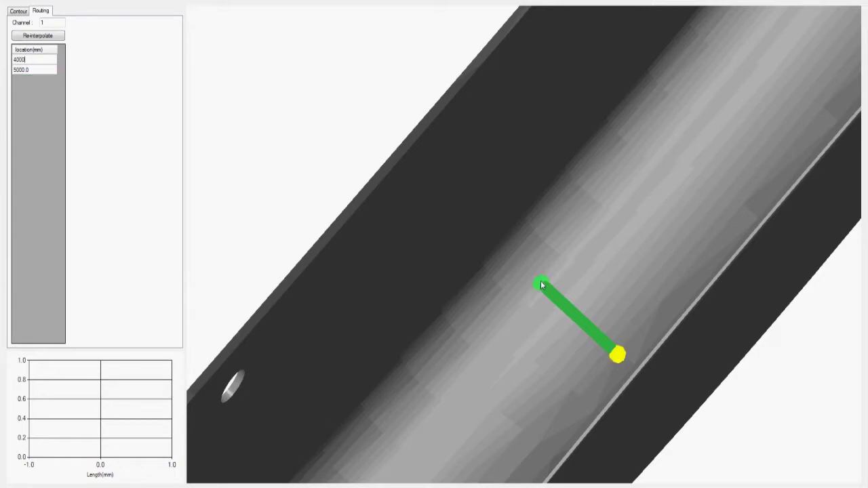
{"action": "key", "text": "Return"}
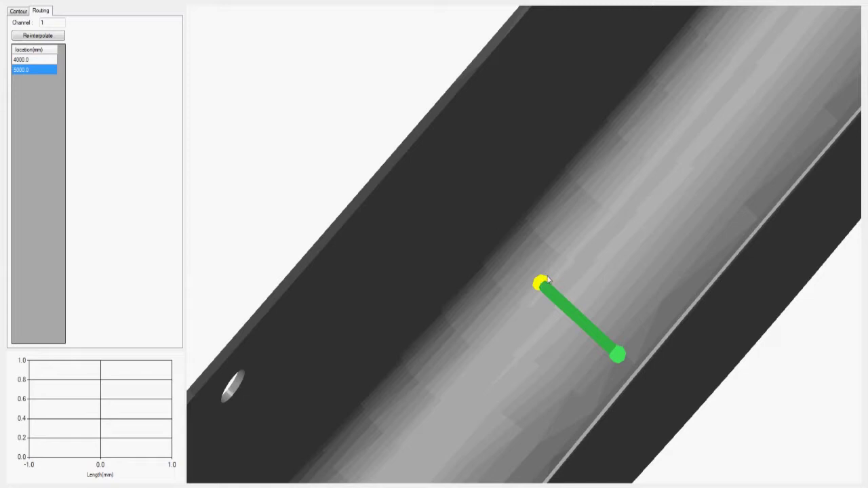
Add two new fibre points and chain them onto the existing segment's top end
{"action": "left_click", "coordinate": [589, 251]}
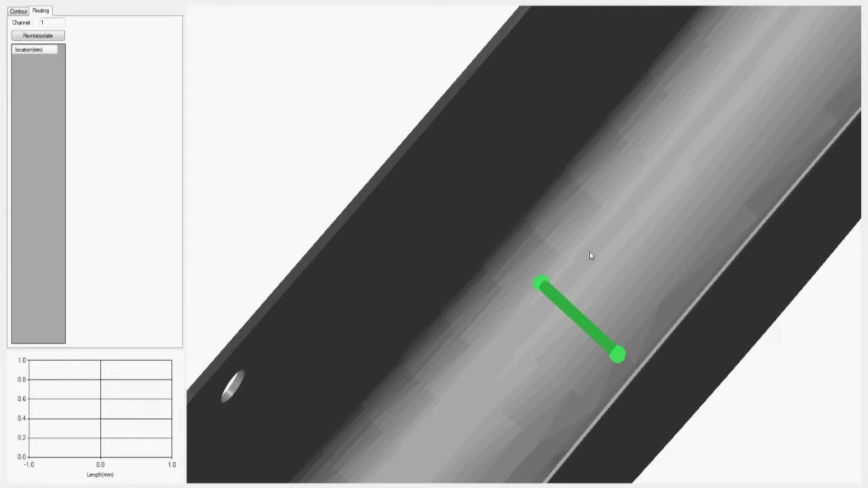
{"action": "left_click", "coordinate": [615, 194]}
{"action": "left_click", "coordinate": [552, 221]}
{"action": "left_click", "coordinate": [612, 196]}
{"action": "left_click", "coordinate": [554, 222]}
{"action": "left_click", "coordinate": [553, 222]}
{"action": "left_click", "coordinate": [541, 286]}
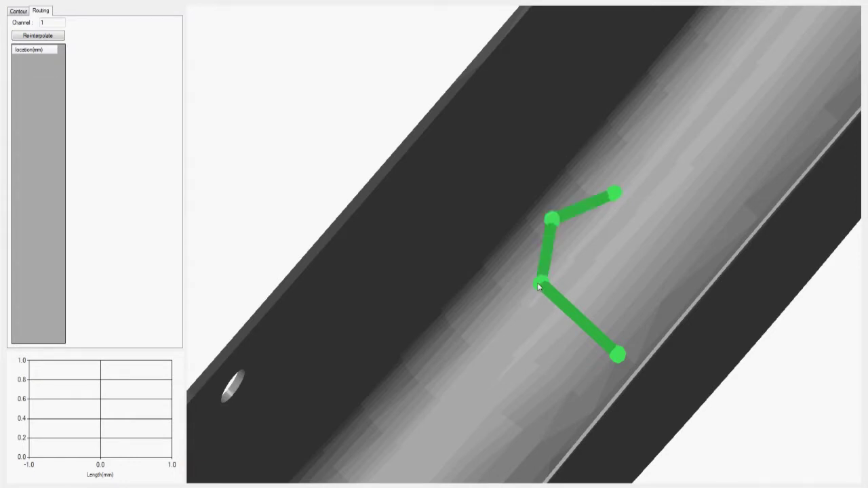
{"action": "left_click", "coordinate": [614, 195]}
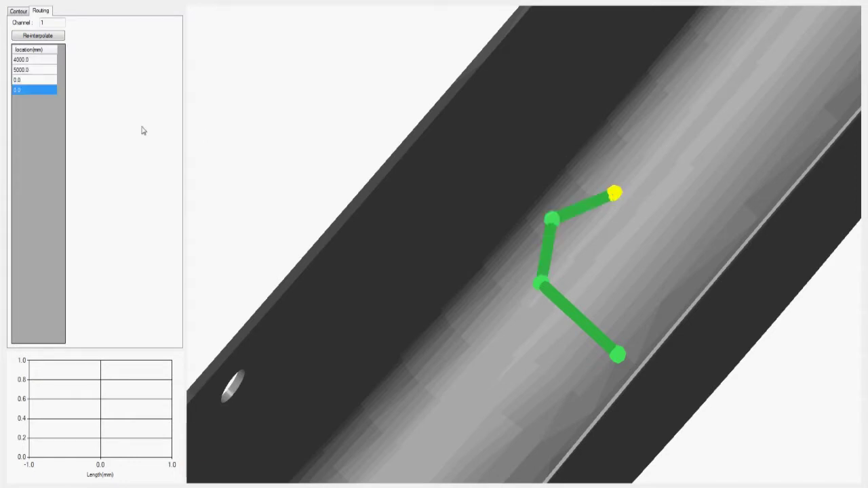
Set the route's end location to 5000 mm and re-interpolate the intermediate point locations
{"action": "left_click", "coordinate": [17, 89]}
{"action": "left_click_drag", "start_coordinate": [21, 91], "coordinate": [8, 91]}
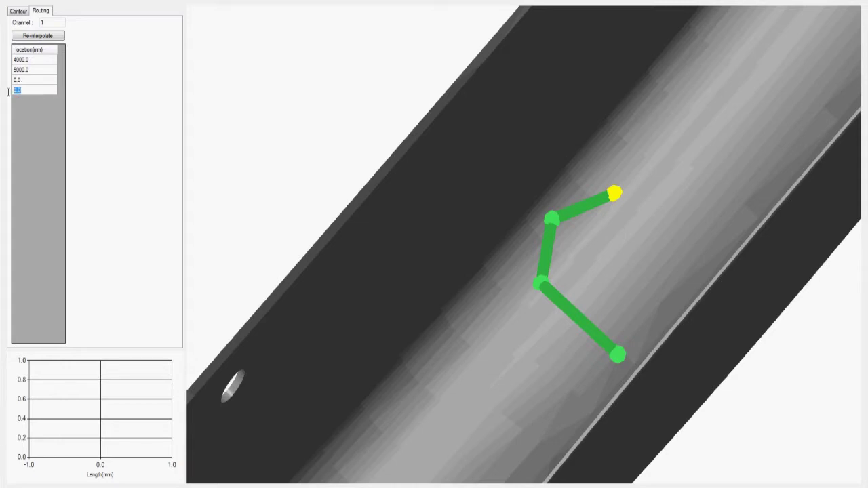
{"action": "type", "text": "5000"}
{"action": "key", "text": "Return"}
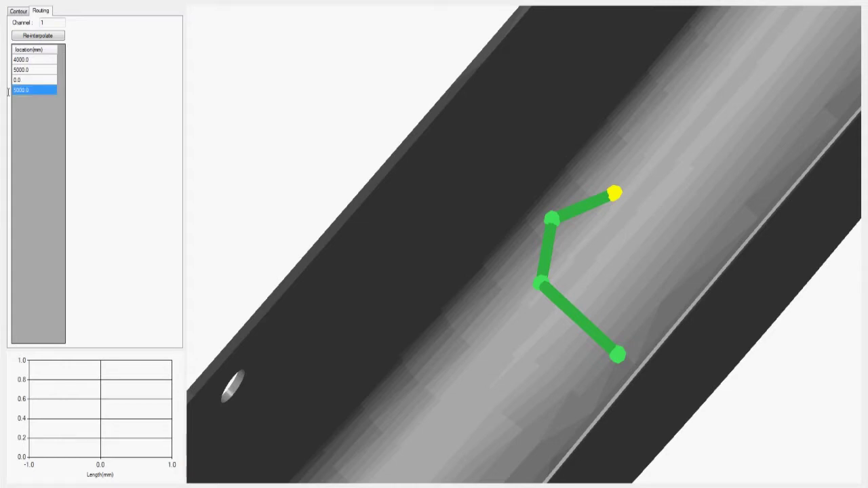
{"action": "left_click", "coordinate": [60, 37]}
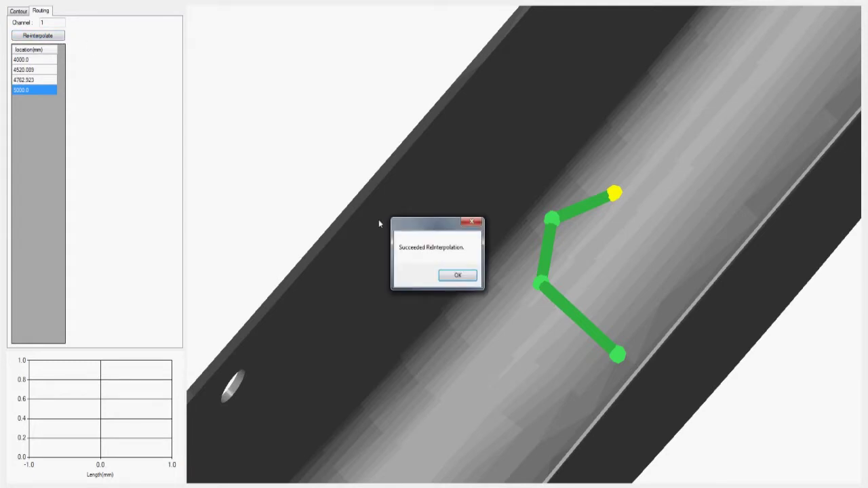
{"action": "left_click", "coordinate": [454, 276]}
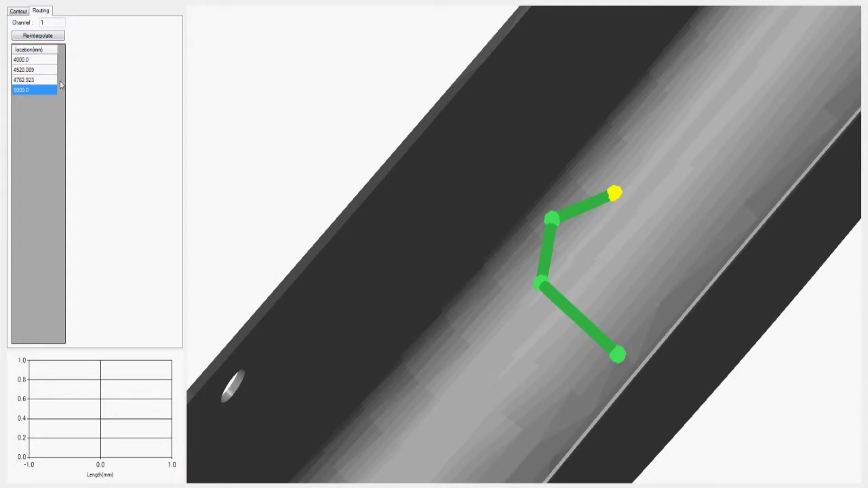
{"action": "key", "text": "Up"}
{"action": "key", "text": "Up"}
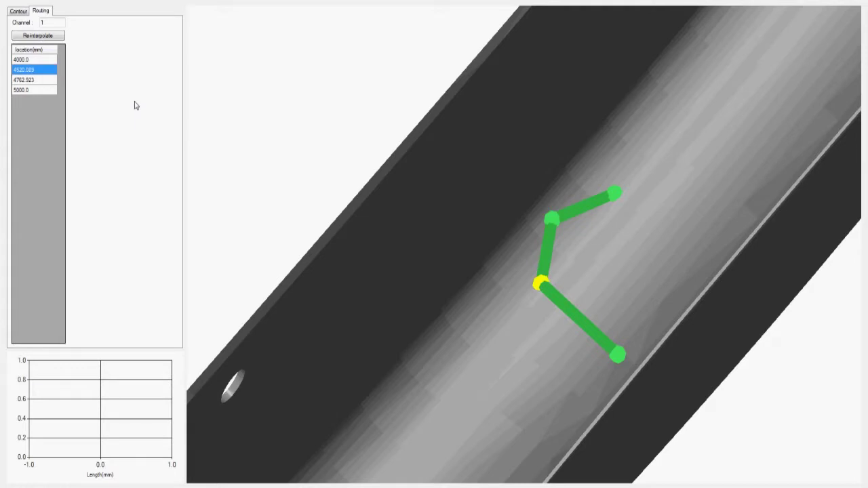
{"action": "key", "text": "Up"}
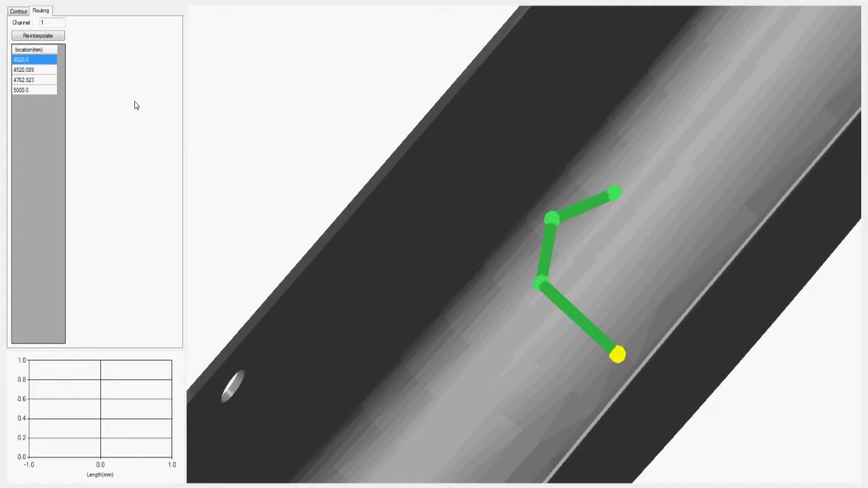
Save the fibre route layout over Example.fld, confirming the replacement
{"action": "right_click", "coordinate": [239, 89]}
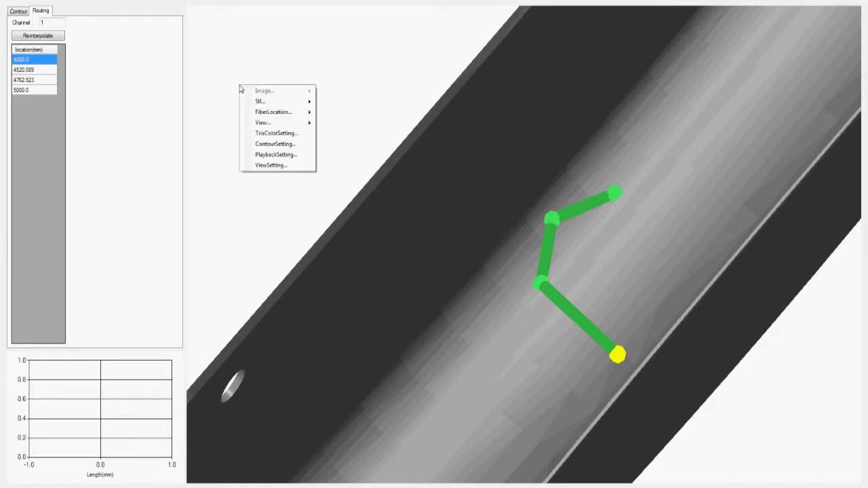
{"action": "mouse_move", "coordinate": [288, 116]}
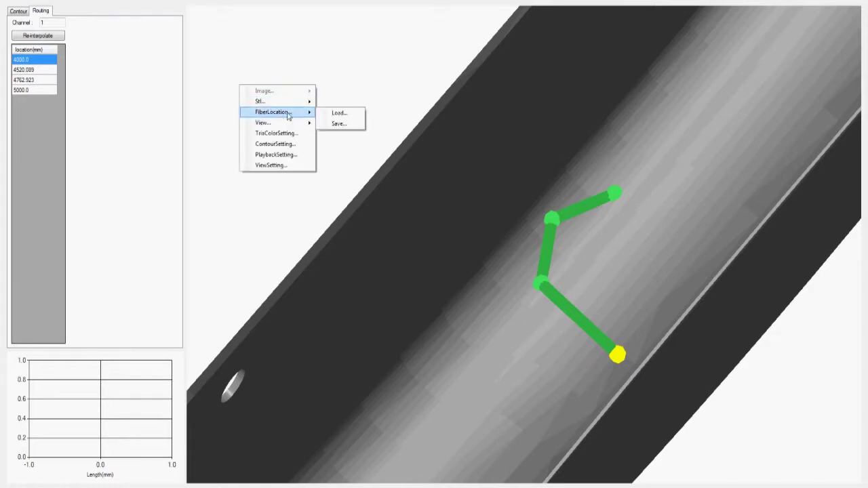
{"action": "left_click", "coordinate": [352, 125]}
{"action": "left_click", "coordinate": [217, 65]}
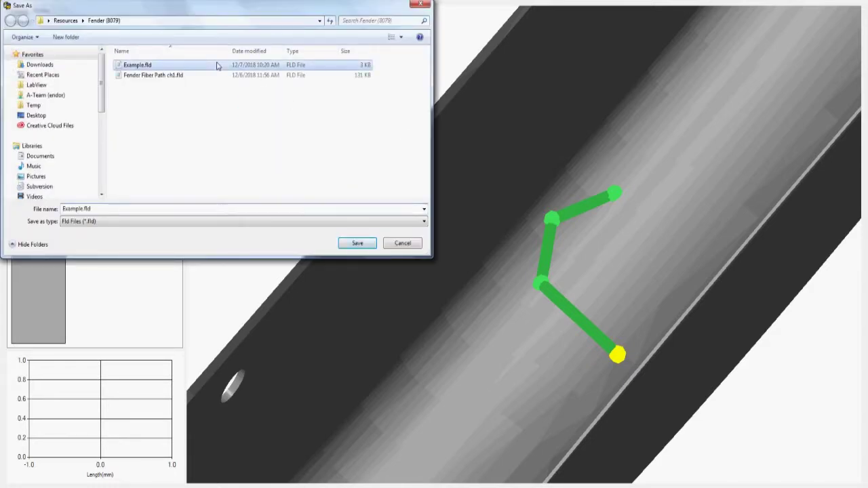
{"action": "left_click", "coordinate": [357, 243]}
{"action": "left_click", "coordinate": [457, 246]}
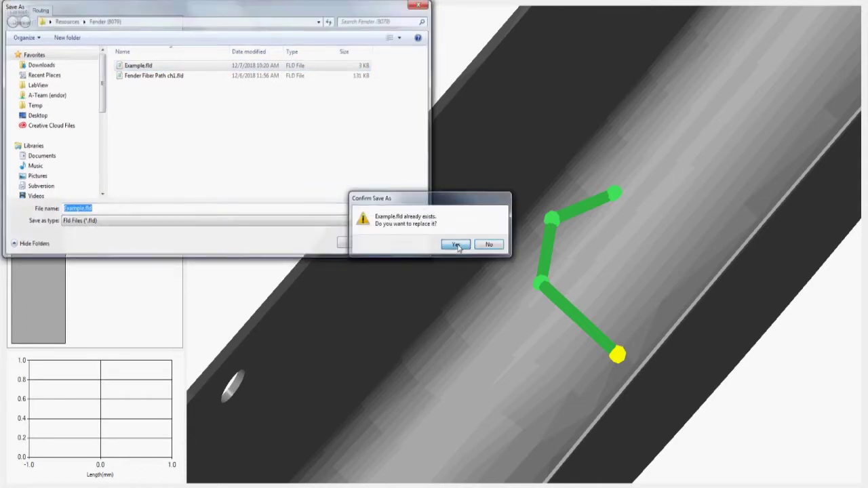
{"action": "left_click", "coordinate": [498, 280]}
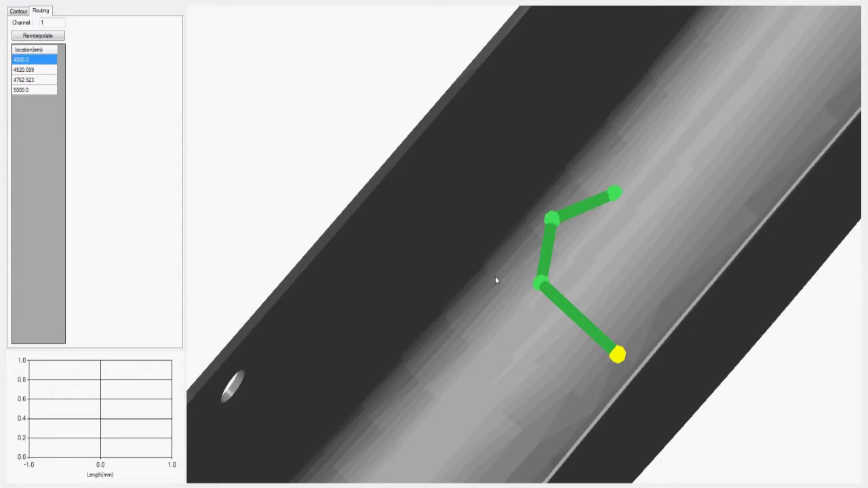
{"action": "right_click", "coordinate": [496, 278]}
Load the Fender Fiber Path ch1.fld layout and clear the current path selection
{"action": "left_click", "coordinate": [587, 303]}
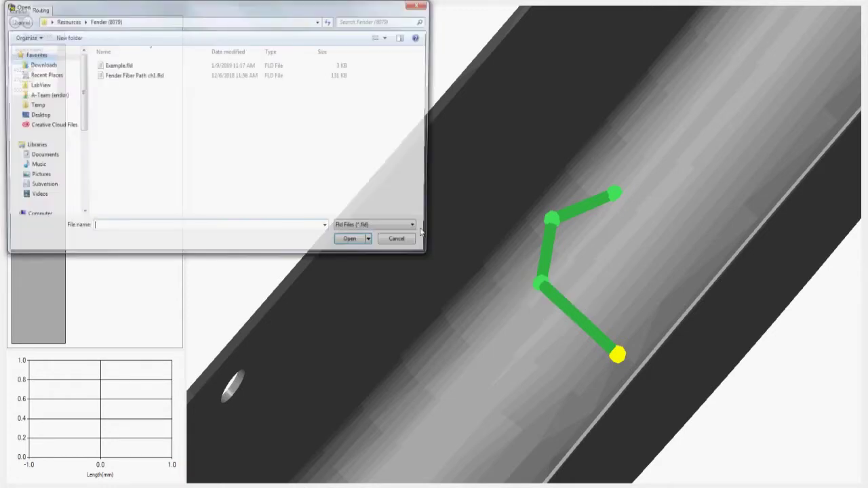
{"action": "double_click", "coordinate": [162, 77]}
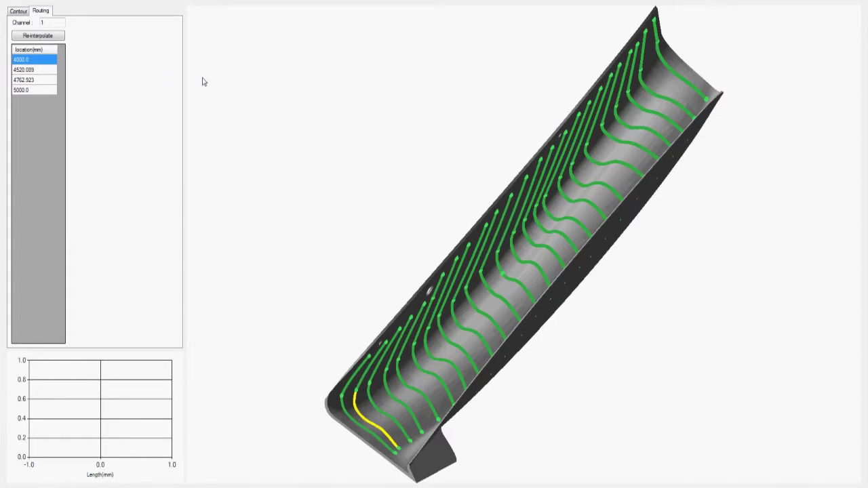
{"action": "left_click", "coordinate": [282, 191]}
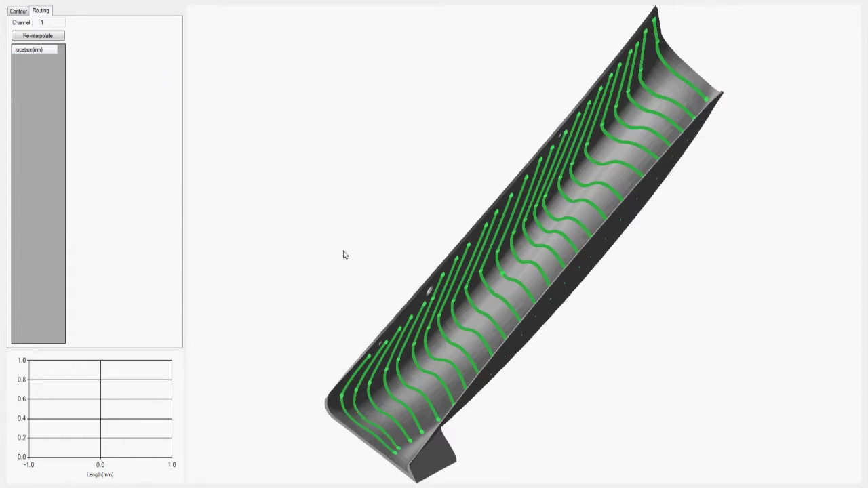
Select several fiber paths to list their locations, ending on 755.0, 855.817 and 941.9 mm
{"action": "left_click", "coordinate": [386, 343]}
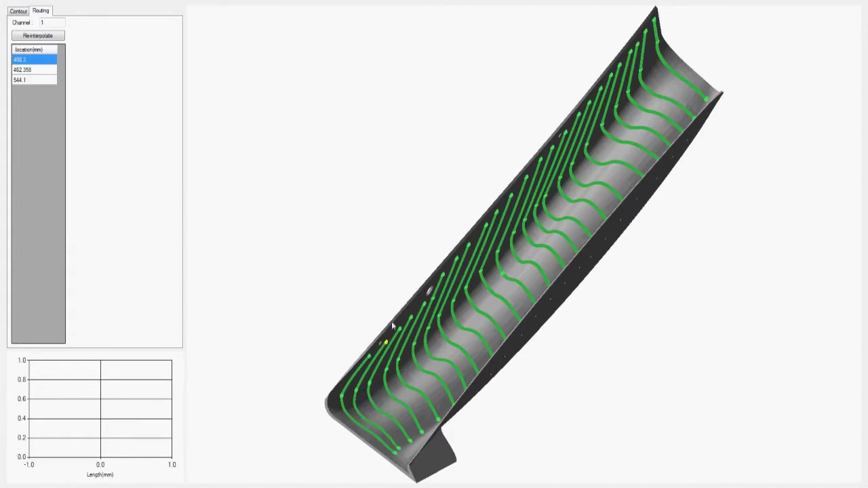
{"action": "left_click", "coordinate": [398, 283]}
{"action": "left_click", "coordinate": [400, 332]}
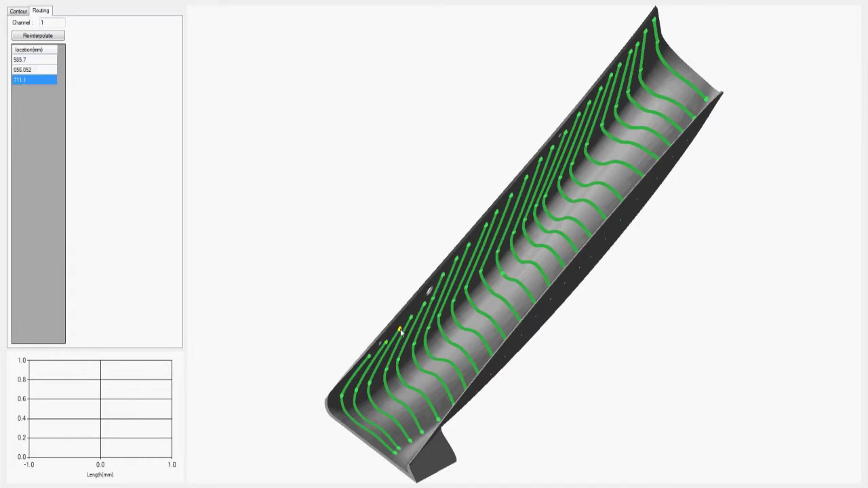
{"action": "left_click", "coordinate": [401, 276]}
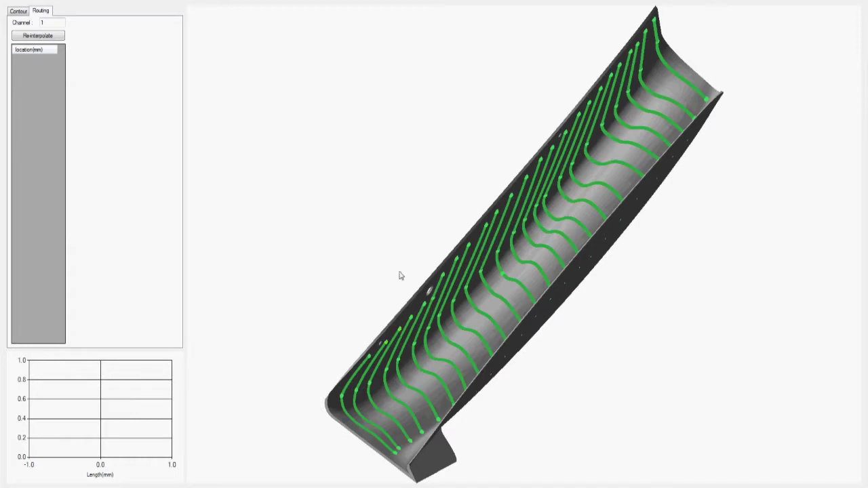
{"action": "left_click", "coordinate": [411, 318]}
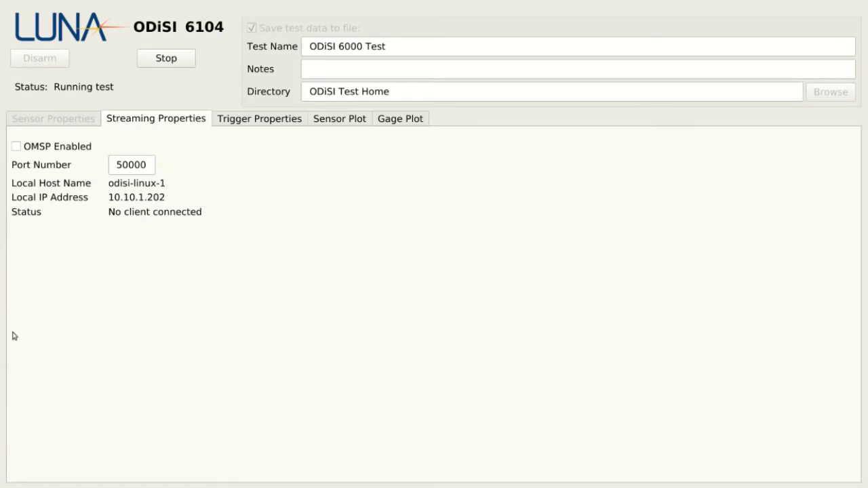
Check OMSP Enabled in Streaming Properties to stream on port 50000
{"action": "left_click", "coordinate": [16, 147]}
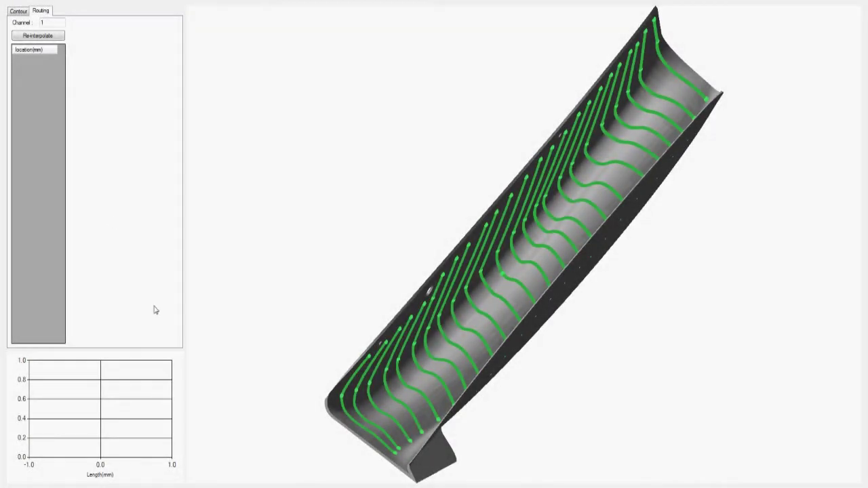
On the Contour tab, connect to ODiSI host 10.10.1.202 and dismiss the success message
{"action": "left_click", "coordinate": [26, 14]}
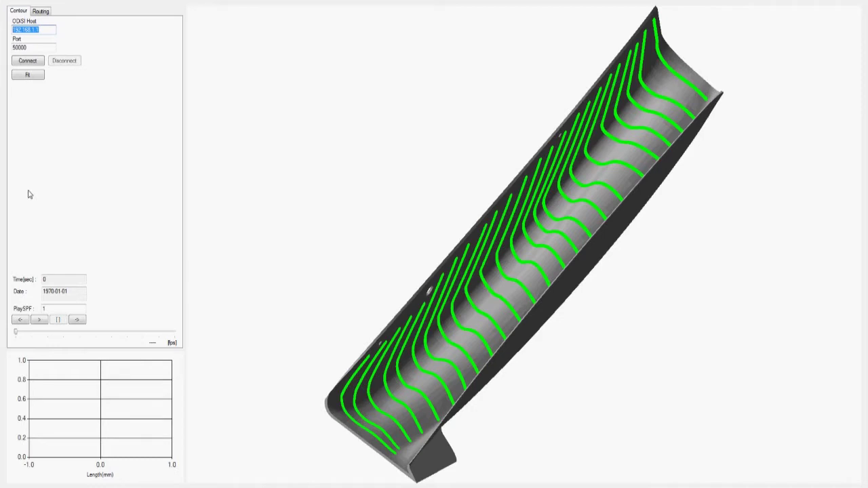
{"action": "type", "text": "10"}
{"action": "left_click", "coordinate": [27, 61]}
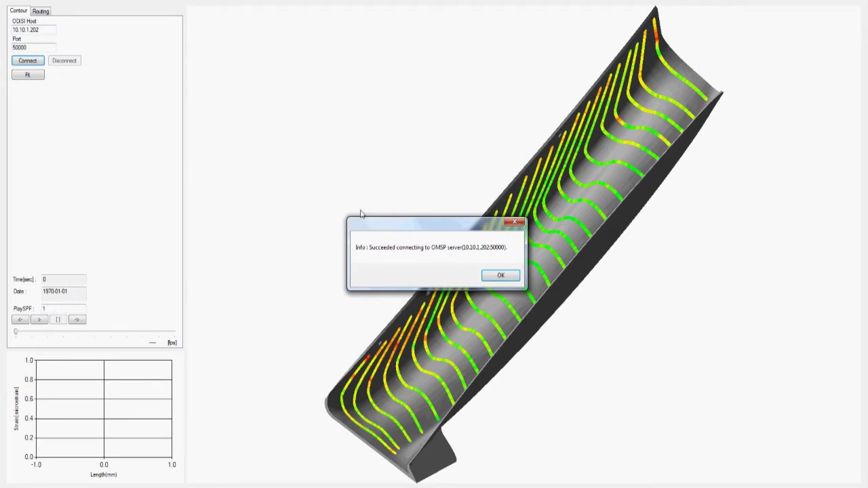
{"action": "left_click", "coordinate": [499, 274]}
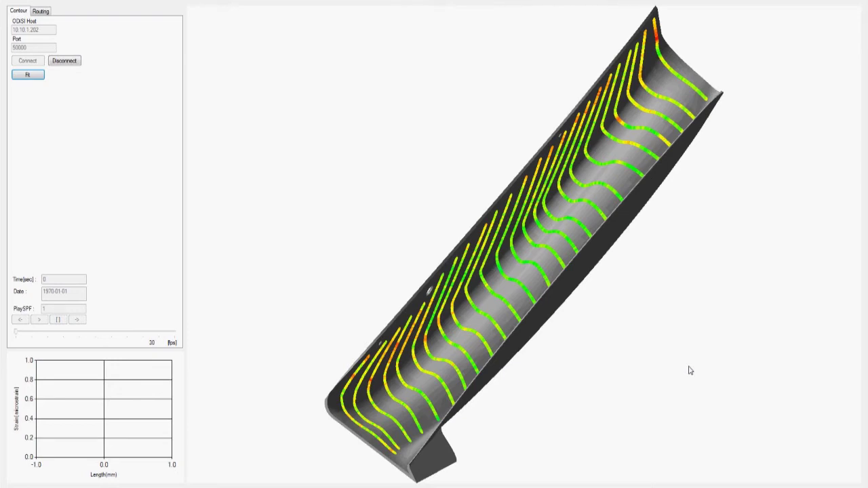
In the chart settings, fit the location range and strain value range to the data
{"action": "right_click", "coordinate": [172, 369]}
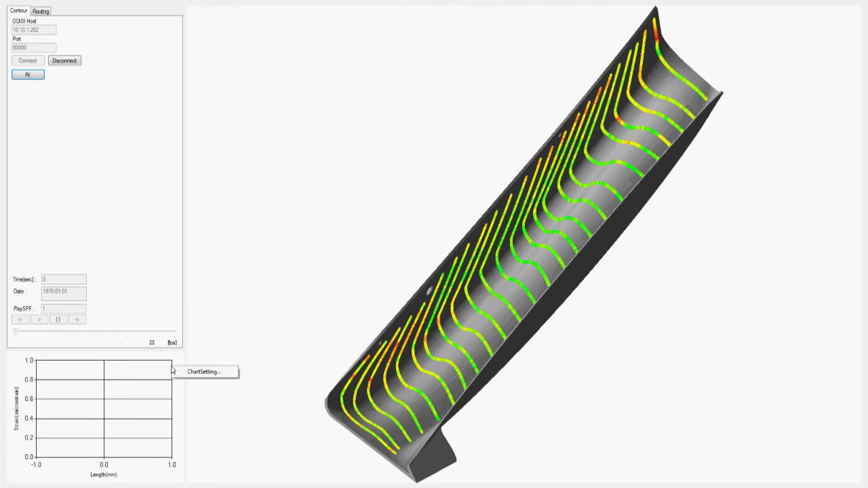
{"action": "left_click", "coordinate": [190, 373]}
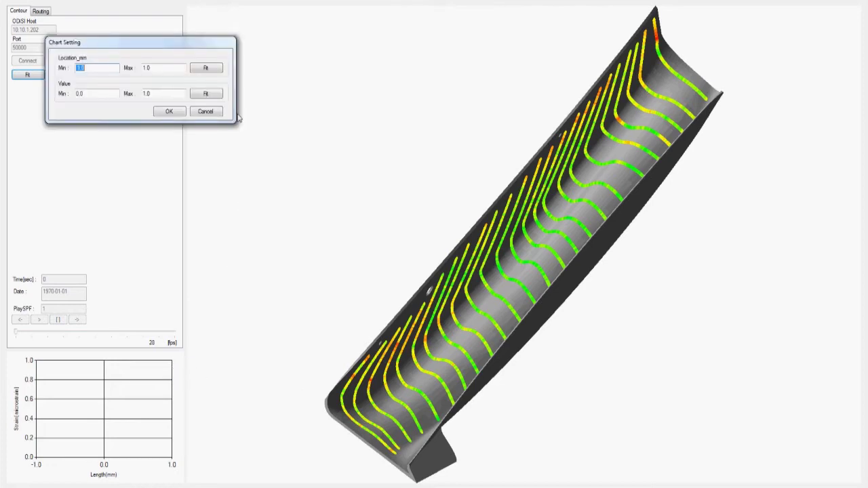
{"action": "left_click", "coordinate": [207, 70]}
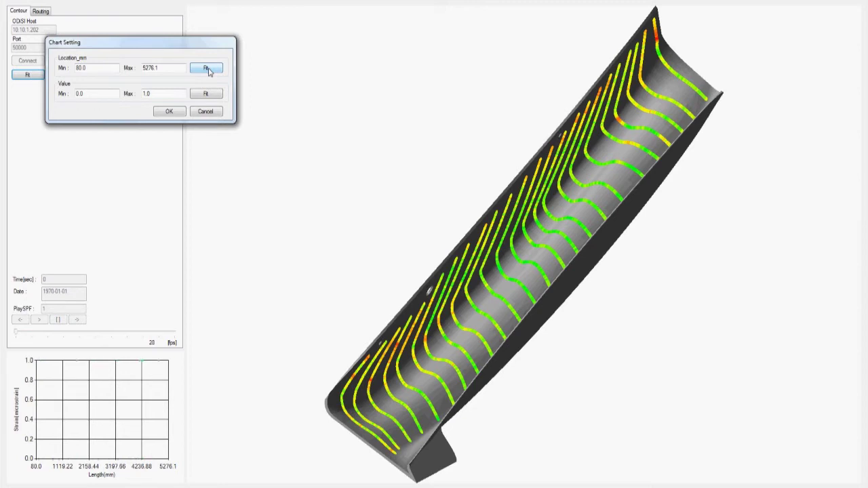
{"action": "left_click", "coordinate": [210, 95]}
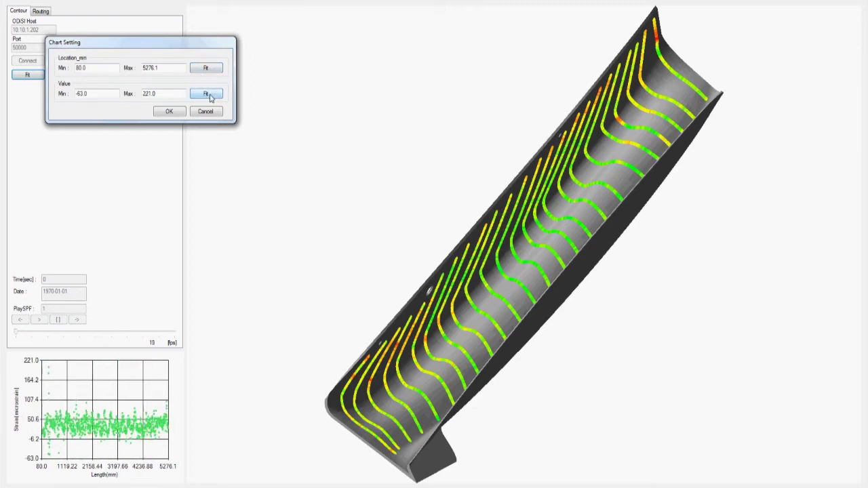
Set the chart's strain value max to 300.0 and min to -300, then apply
{"action": "double_click", "coordinate": [155, 93]}
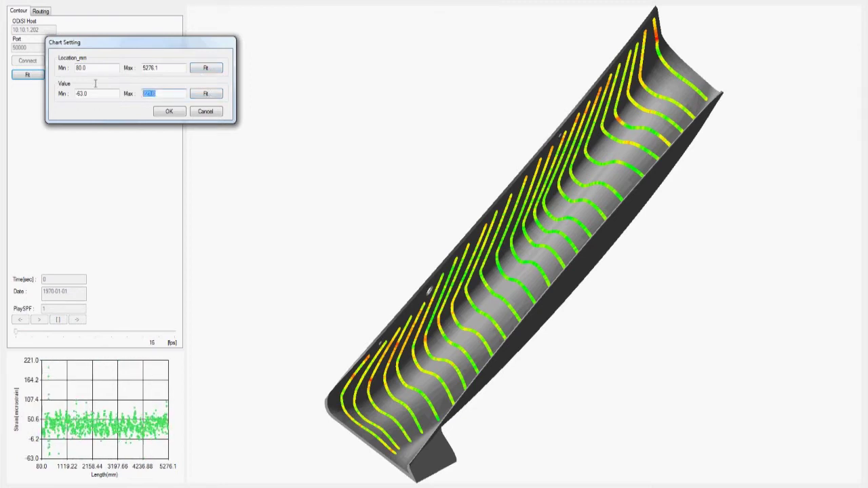
{"action": "type", "text": "300.0"}
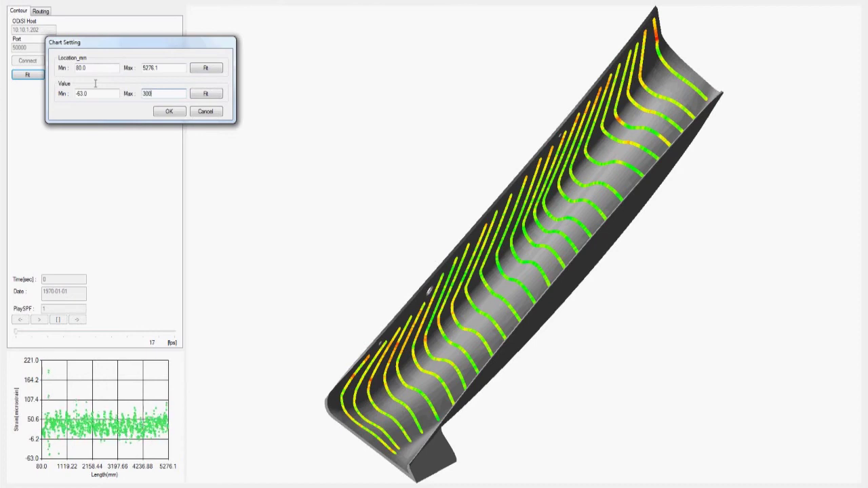
{"action": "left_click", "coordinate": [85, 93]}
{"action": "left_click_drag", "start_coordinate": [85, 91], "coordinate": [61, 92]}
{"action": "type", "text": "-300"}
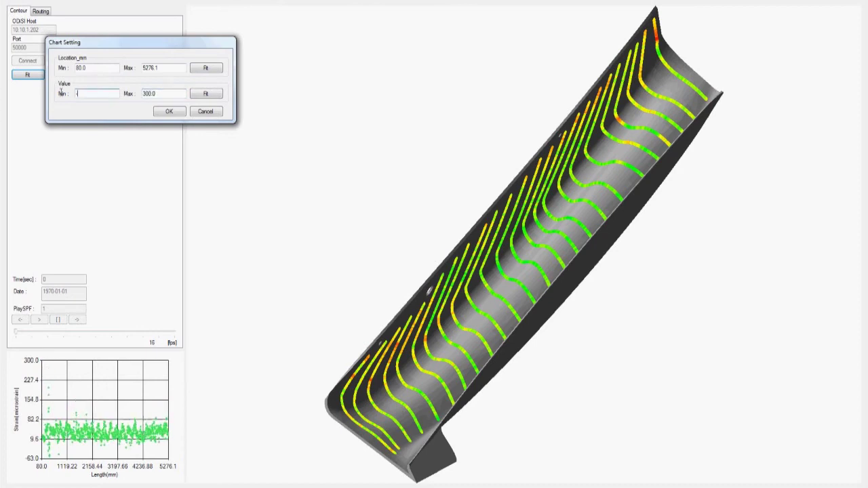
{"action": "left_click", "coordinate": [173, 112]}
{"action": "right_click", "coordinate": [267, 183]}
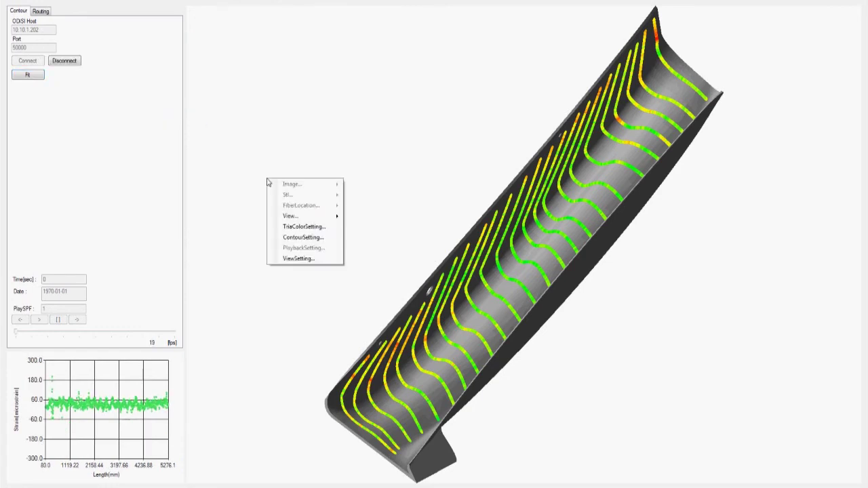
Set contour thickness 2.0, maximum 300 and minimum -300
{"action": "left_click", "coordinate": [303, 237]}
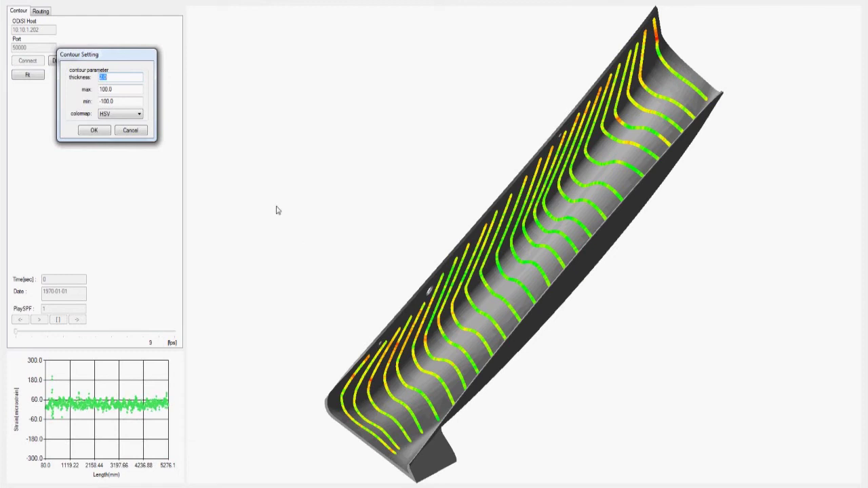
{"action": "type", "text": "2.0"}
{"action": "key", "text": "Tab"}
{"action": "type", "text": "300"}
{"action": "left_click_drag", "start_coordinate": [120, 100], "coordinate": [103, 102]}
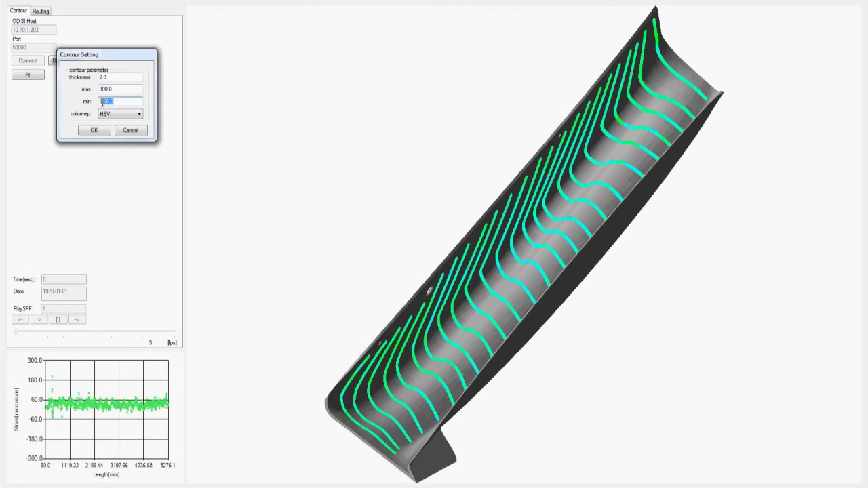
{"action": "type", "text": "-300"}
Compare the JET, COOL and HOT colour maps, settle on JET and apply
{"action": "left_click", "coordinate": [129, 120]}
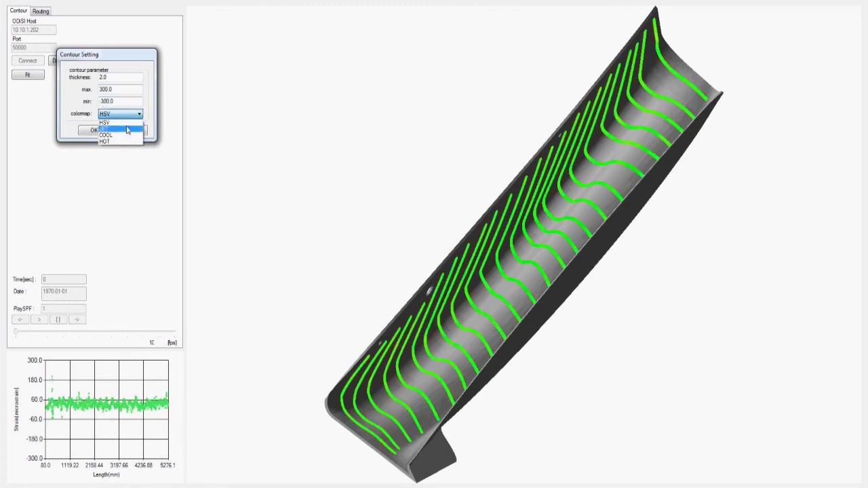
{"action": "left_click", "coordinate": [128, 129]}
{"action": "left_click", "coordinate": [133, 115]}
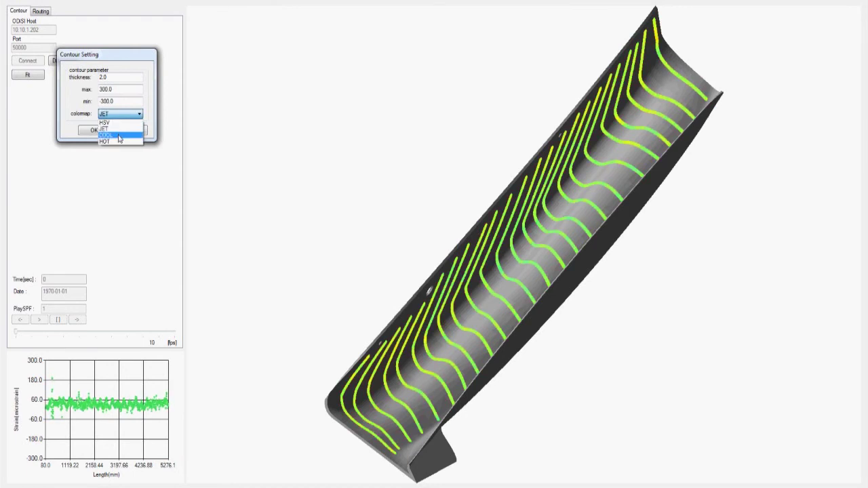
{"action": "left_click", "coordinate": [119, 135]}
{"action": "left_click", "coordinate": [131, 116]}
{"action": "left_click", "coordinate": [114, 143]}
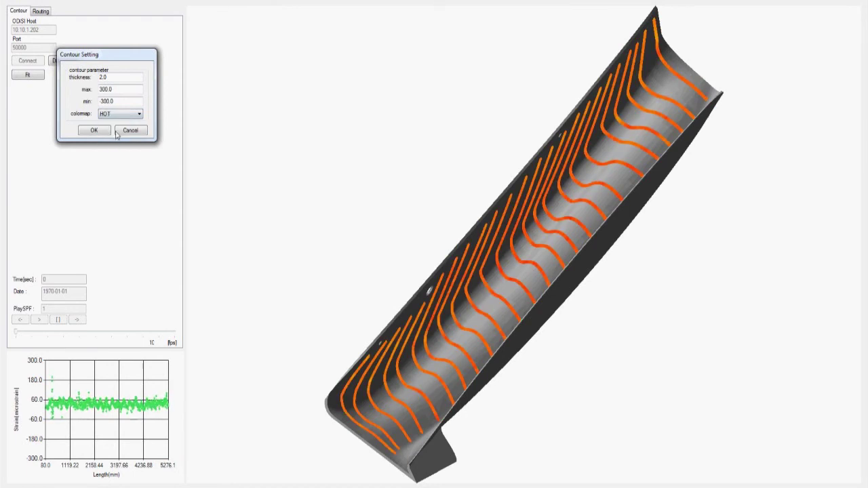
{"action": "left_click", "coordinate": [122, 114]}
{"action": "left_click", "coordinate": [116, 129]}
{"action": "left_click", "coordinate": [106, 132]}
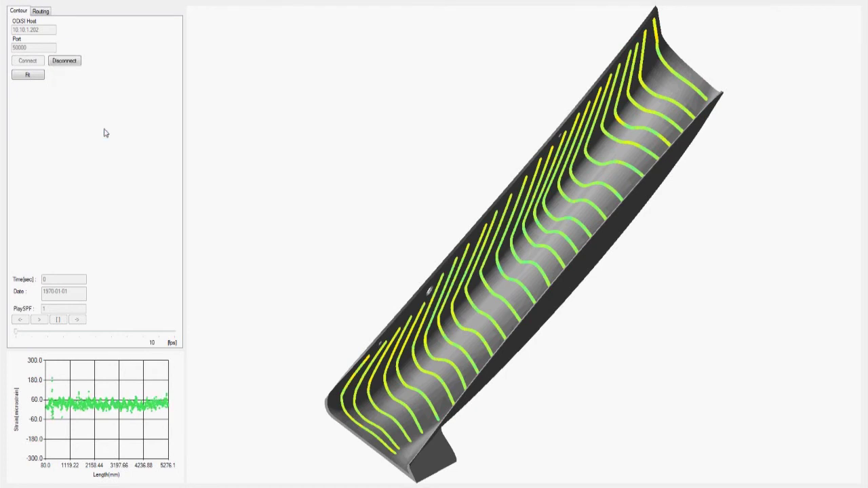